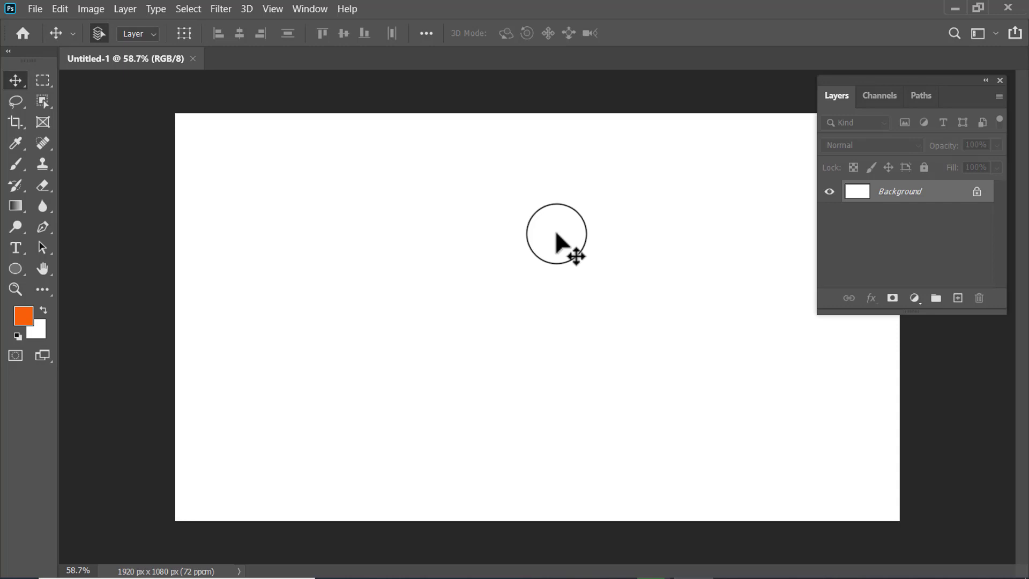
Select the Gradient Tool and open the gradient preset picker
left_click(15, 205)
left_click(151, 32)
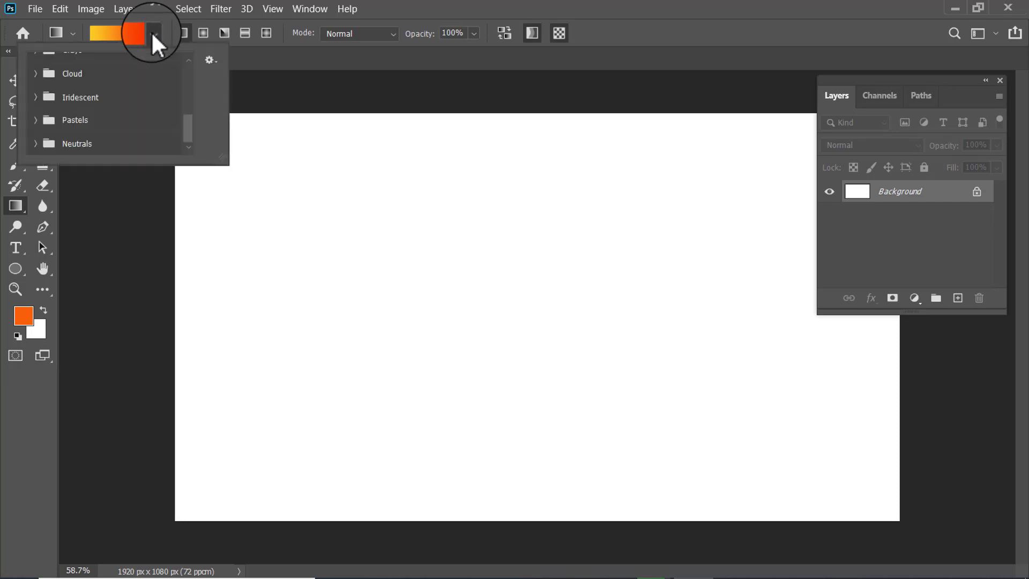
left_click_drag(189, 124, 188, 75)
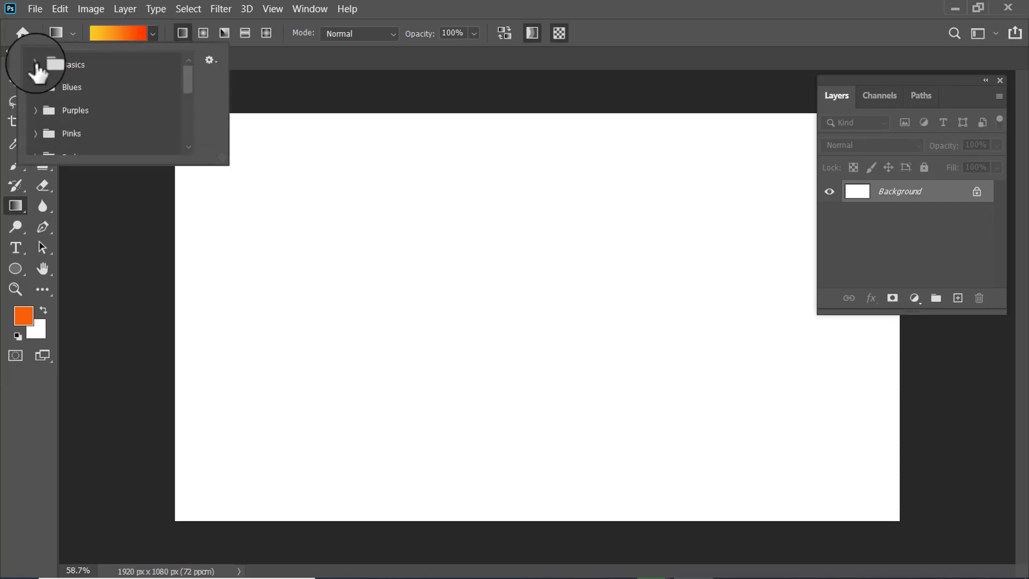
Browse the built-in gradient preset folders, then close the picker and minimize Photoshop
scroll(67, 80, "down", 3)
scroll(66, 82, "down", 2)
scroll(67, 80, "down", 3)
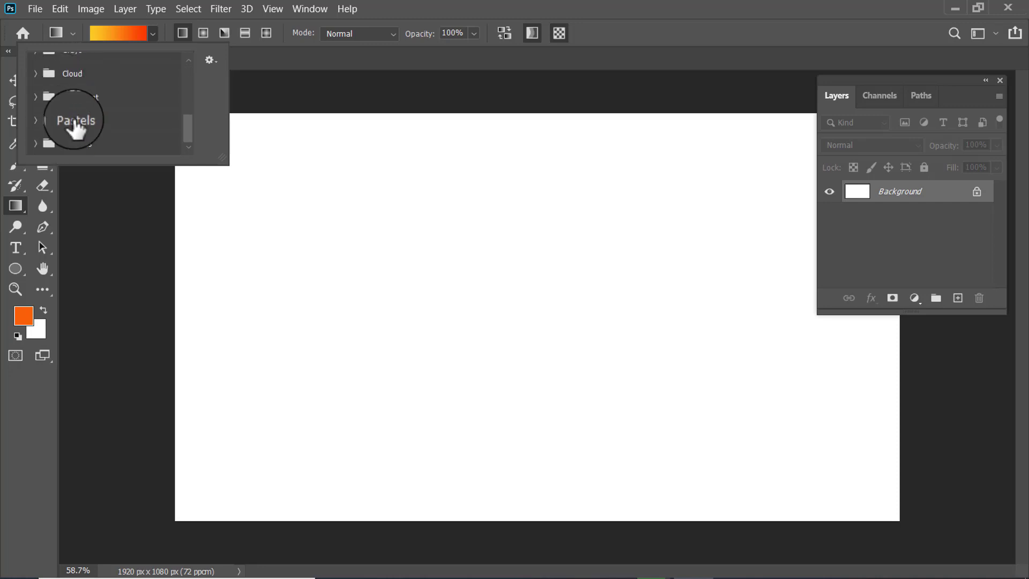
scroll(76, 126, "up", 3)
scroll(76, 127, "up", 3)
scroll(75, 129, "down", 2)
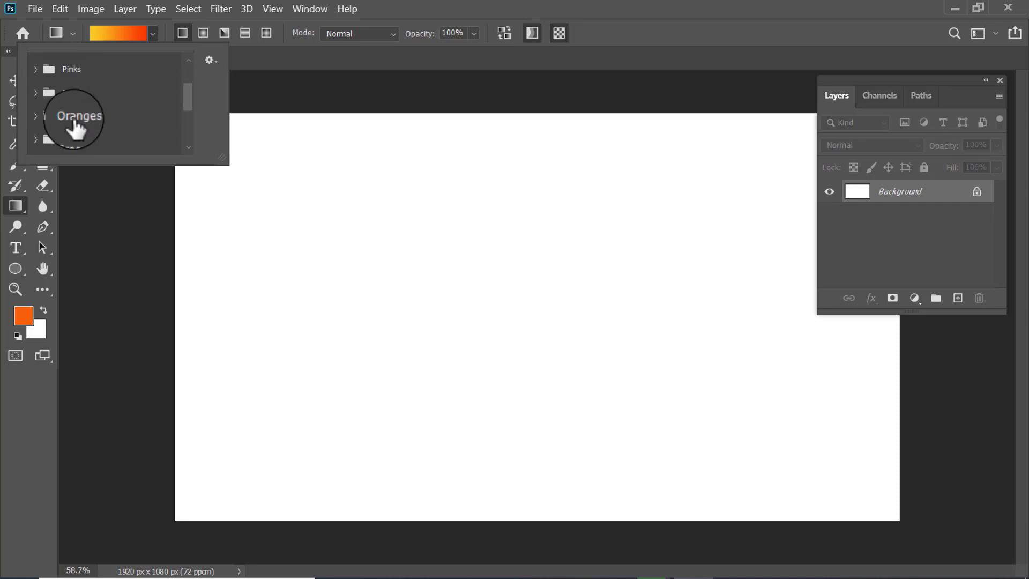
scroll(75, 128, "down", 2)
scroll(78, 131, "down", 2)
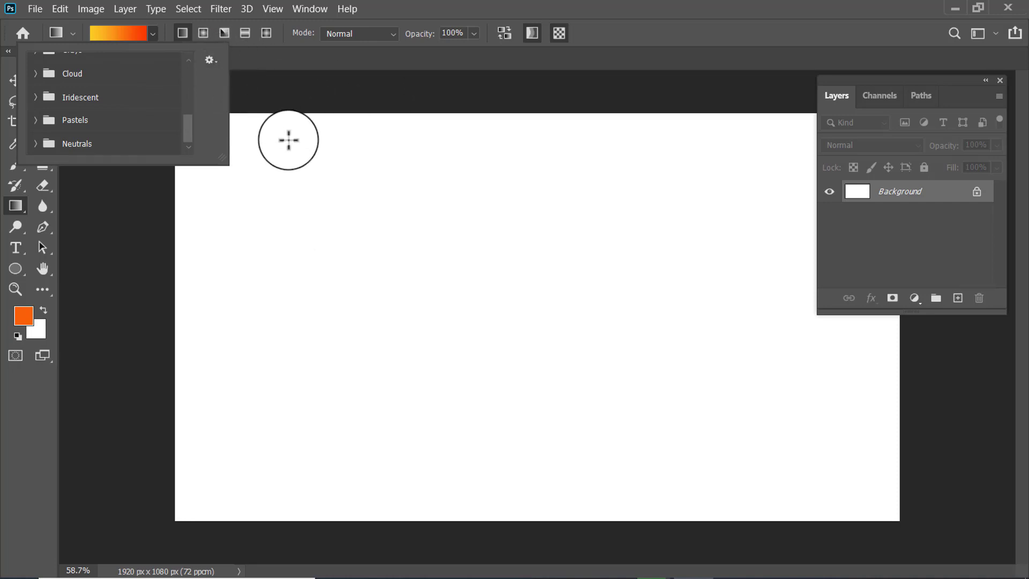
left_click(250, 89)
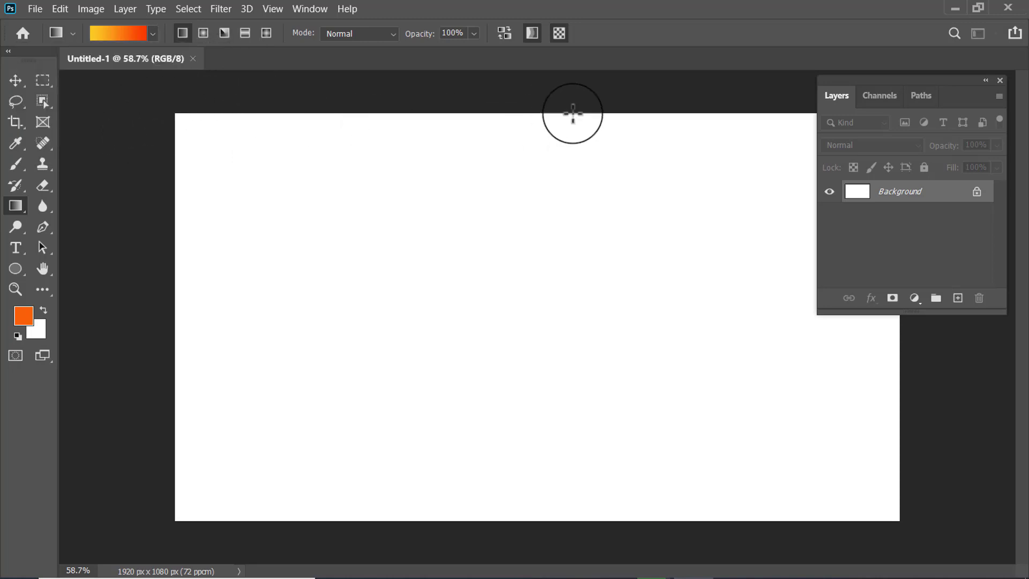
left_click(963, 12)
Navigate to C:\Program Files\Adobe\Adobe After Effects CS6\Support Files in File Explorer
double_click(37, 26)
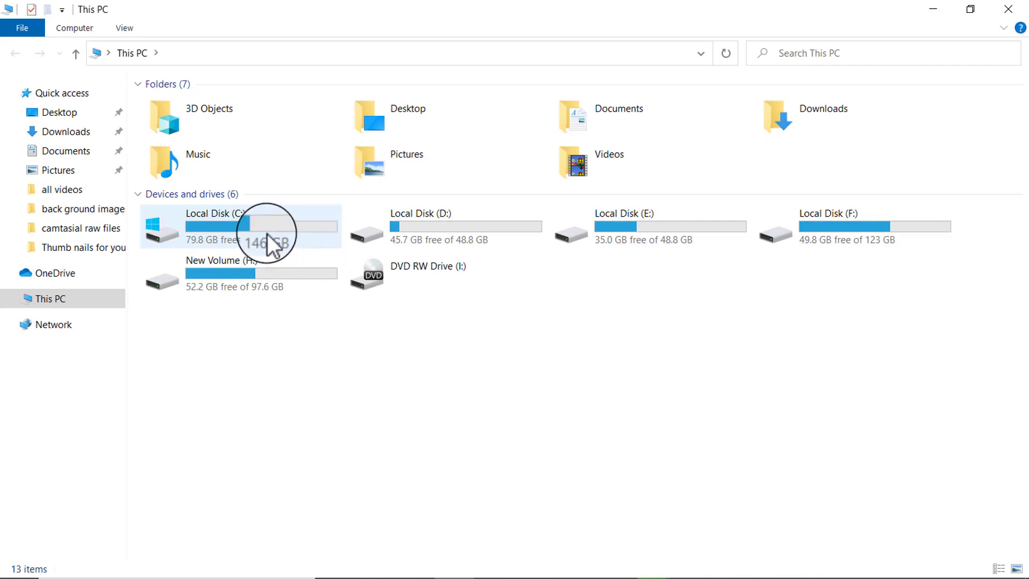
double_click(267, 231)
double_click(220, 174)
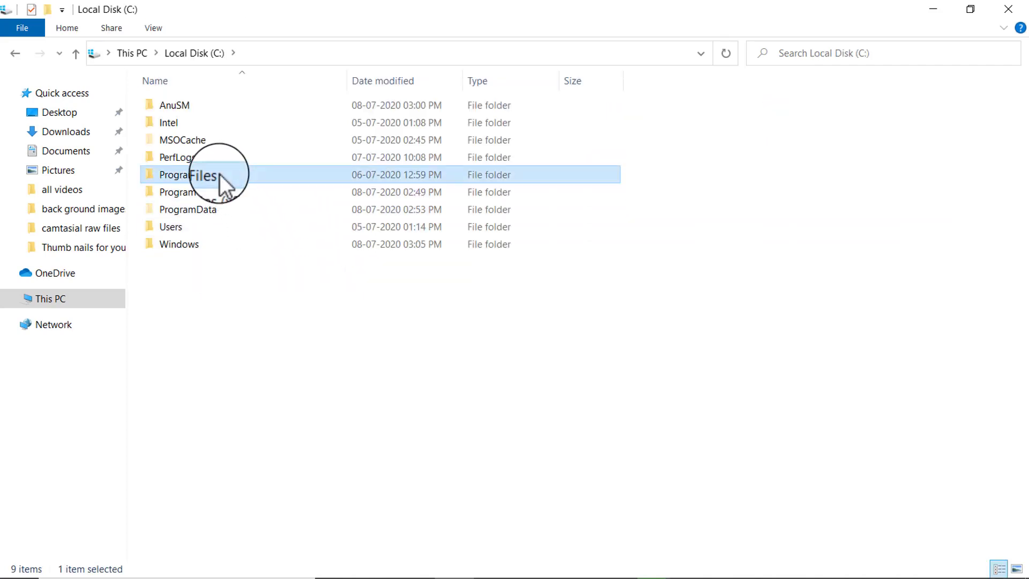
double_click(193, 107)
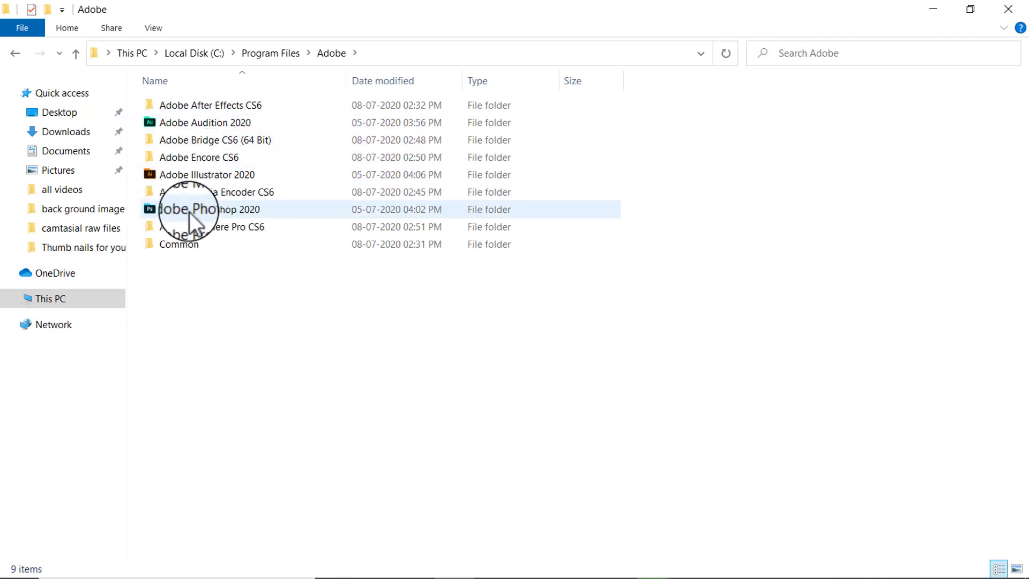
double_click(206, 104)
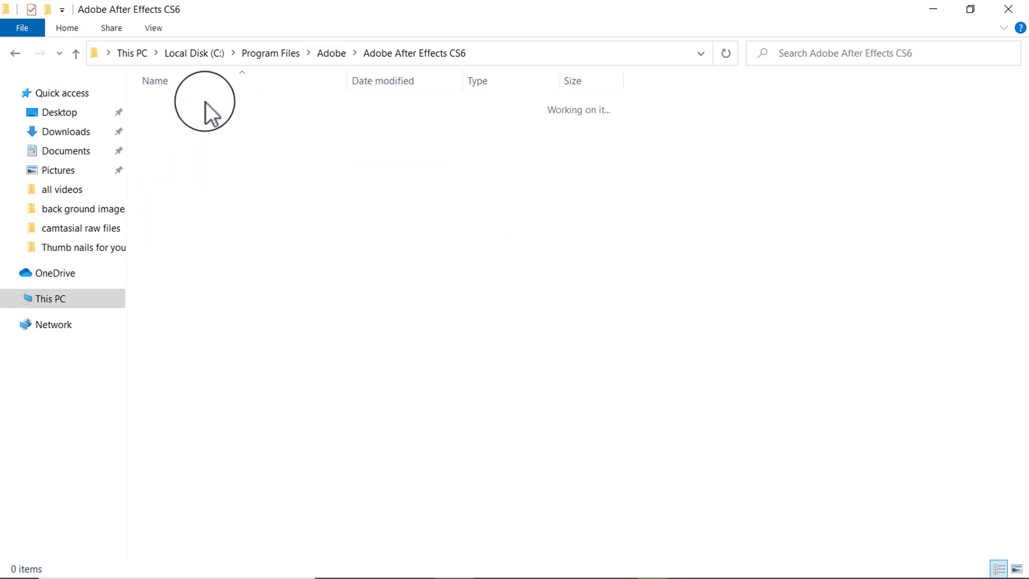
double_click(207, 107)
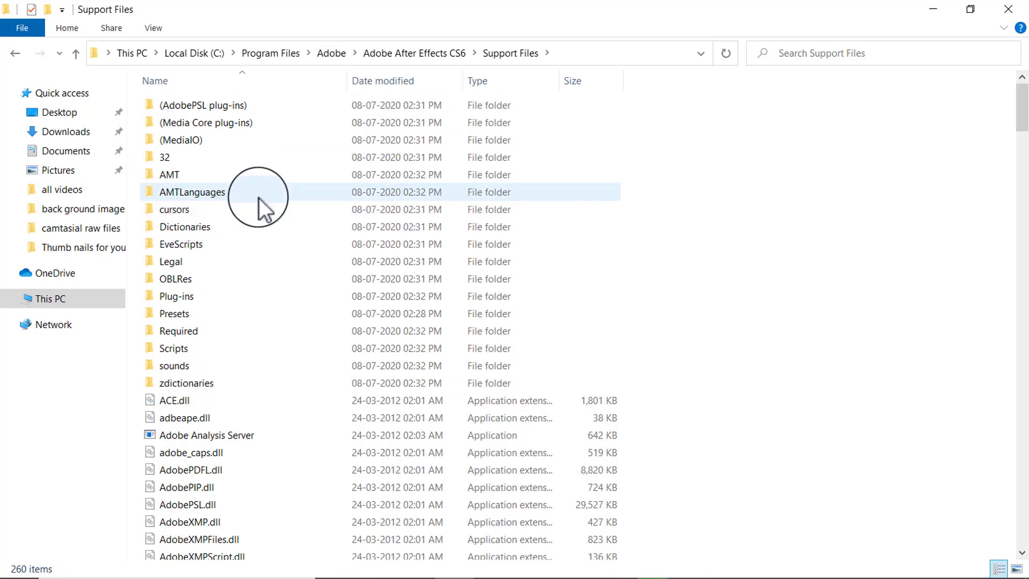
Scan the Support Files contents, return to the Adobe folder, and close File Explorer
scroll(258, 197, "down", 3)
scroll(259, 198, "down", 1)
scroll(260, 197, "down", 2)
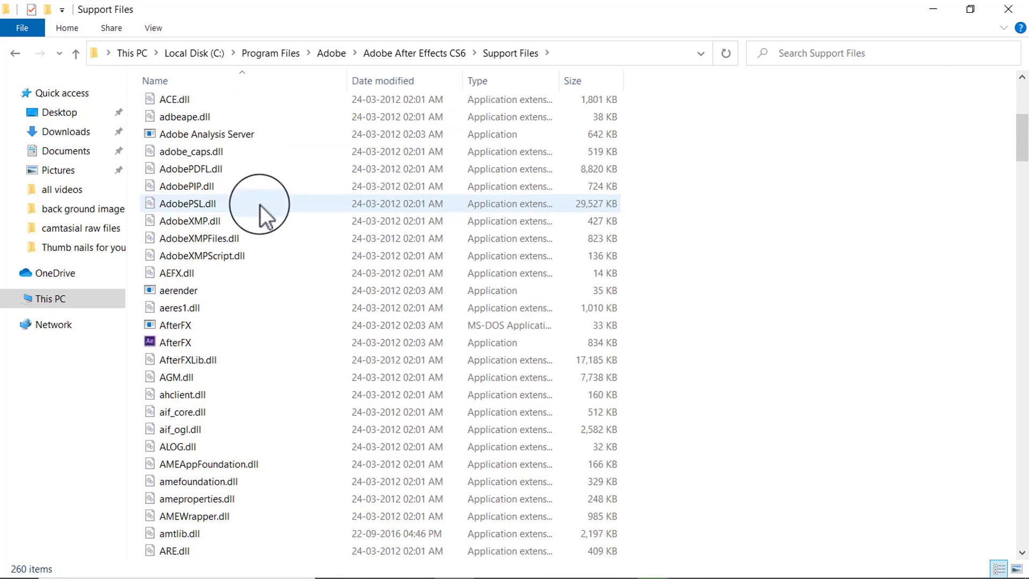
scroll(259, 205, "down", 2)
scroll(260, 205, "up", 8)
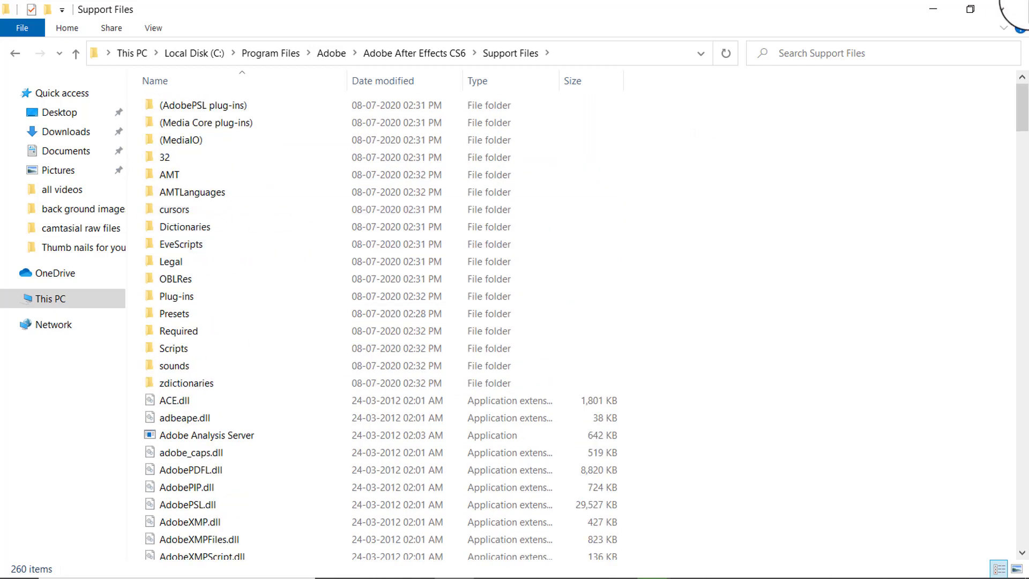
left_click(14, 54)
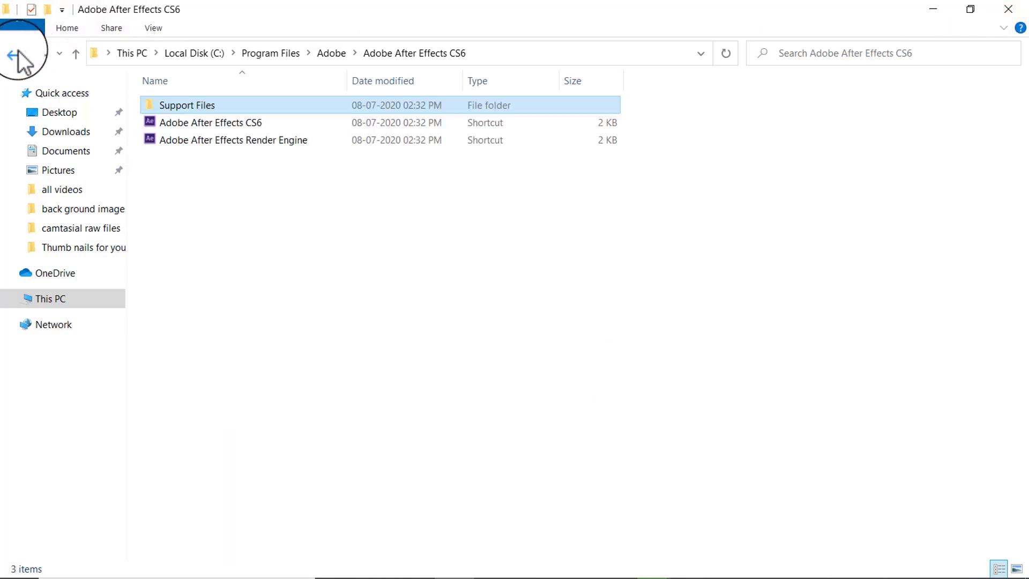
left_click(16, 53)
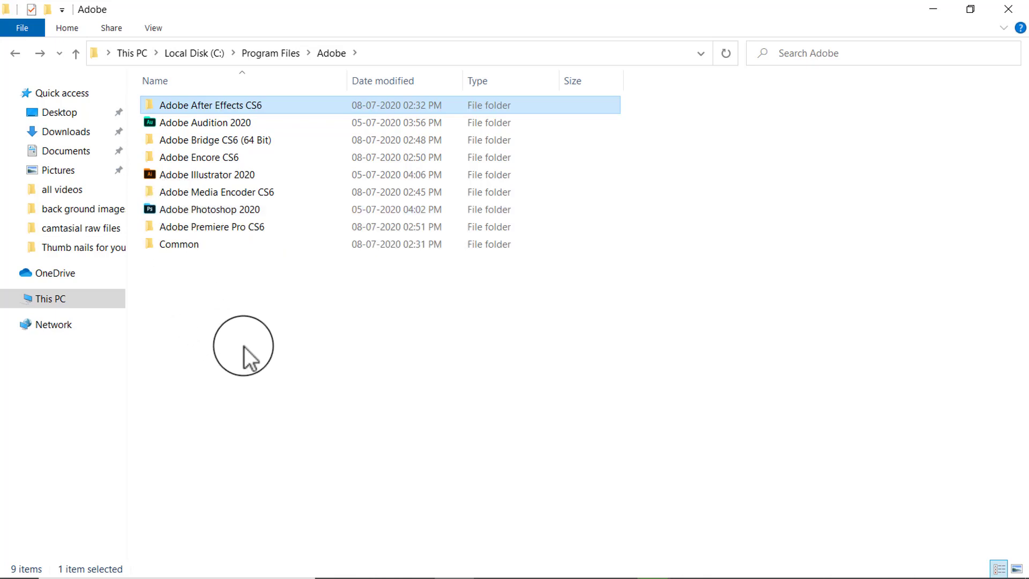
left_click(1008, 9)
mouse_move(514, 574)
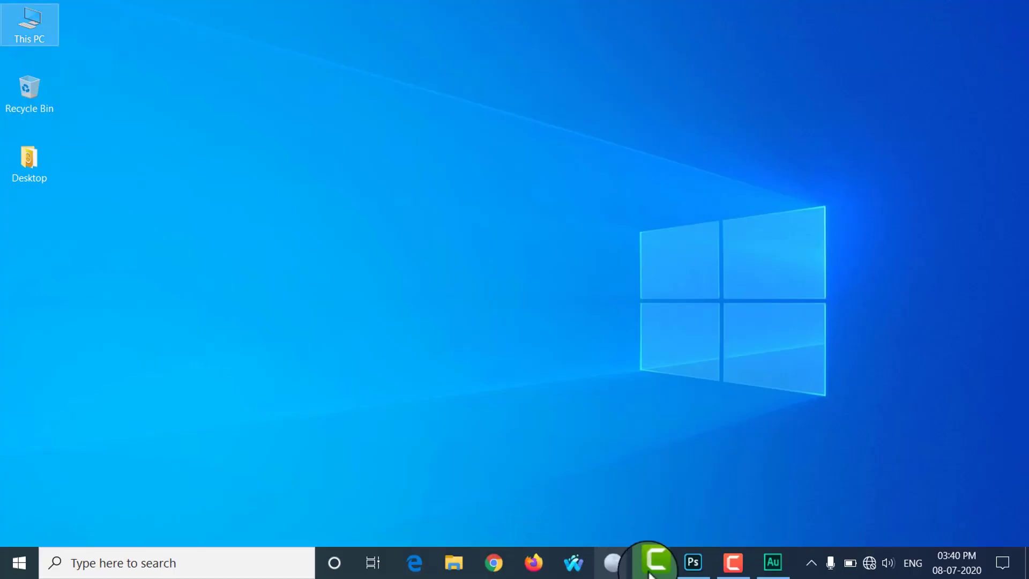
Restore Photoshop and load Adobe_CS3_Gradients through the Gradient Editor's Import Gradients
left_click(696, 566)
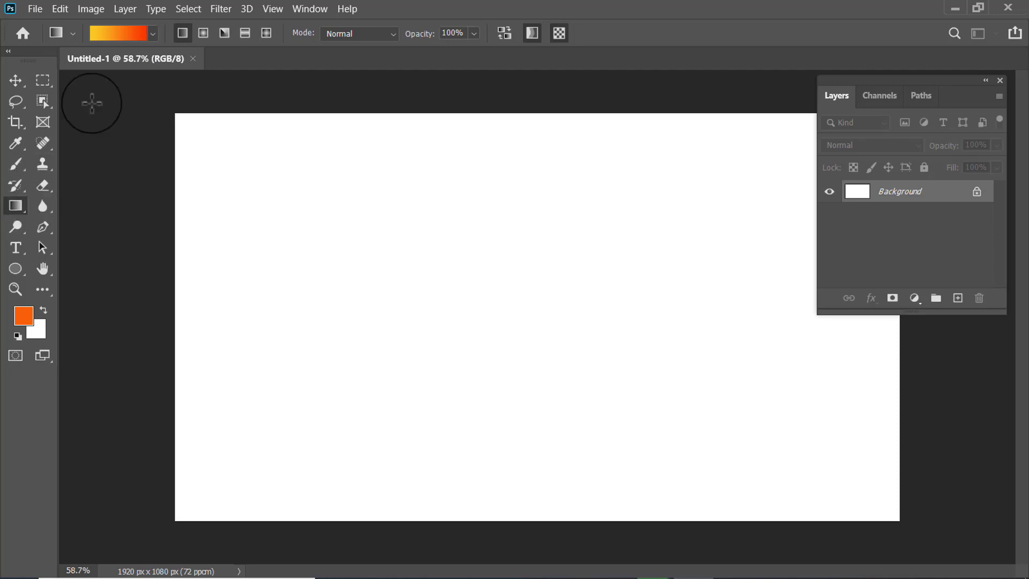
left_click(126, 33)
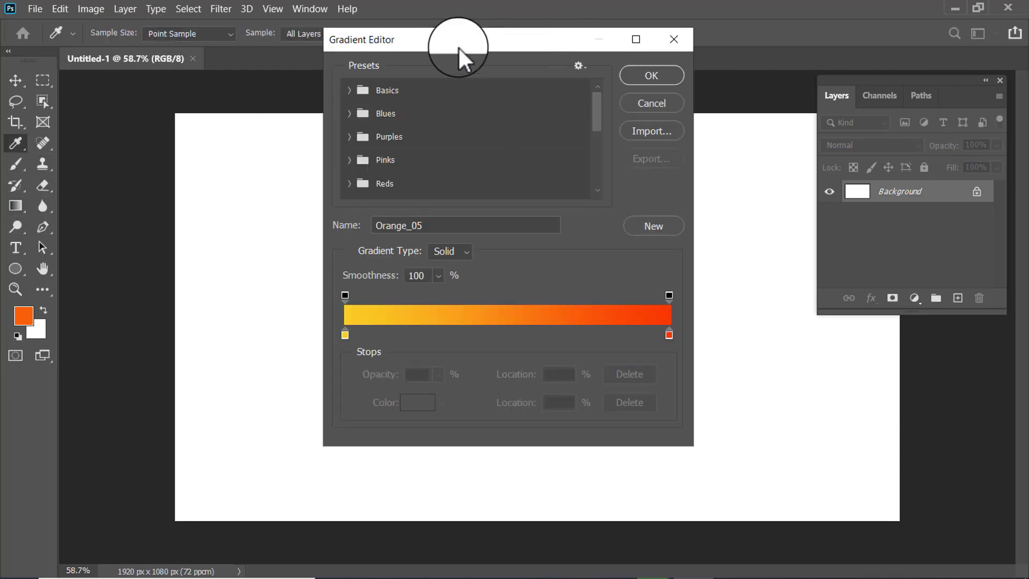
left_click_drag(457, 46, 300, 81)
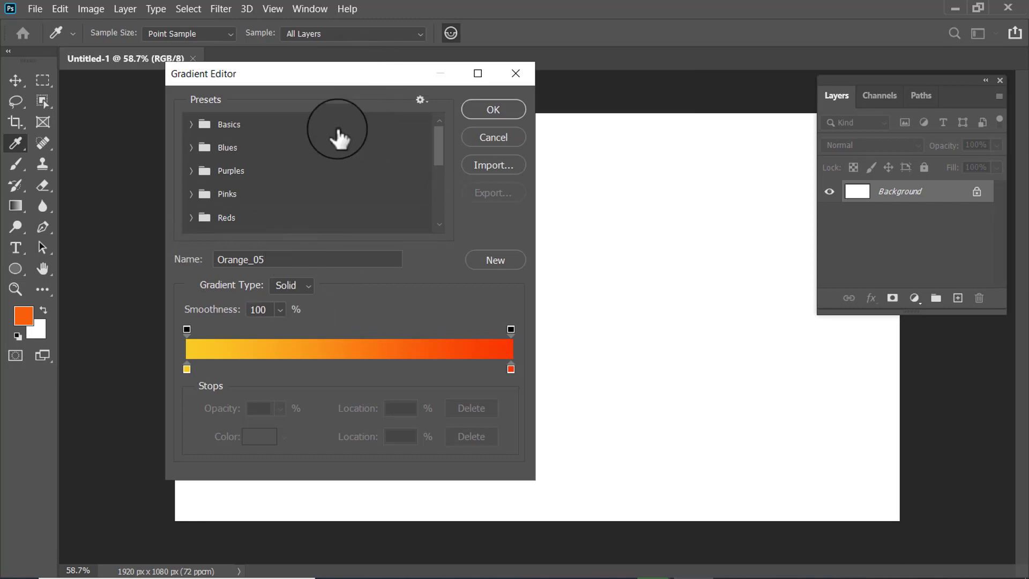
left_click(418, 99)
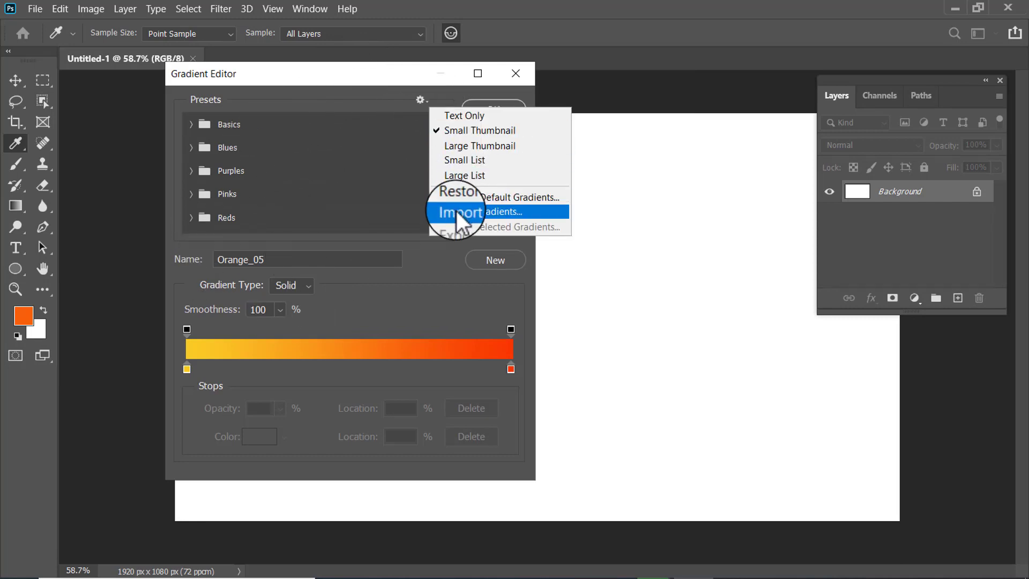
left_click(490, 210)
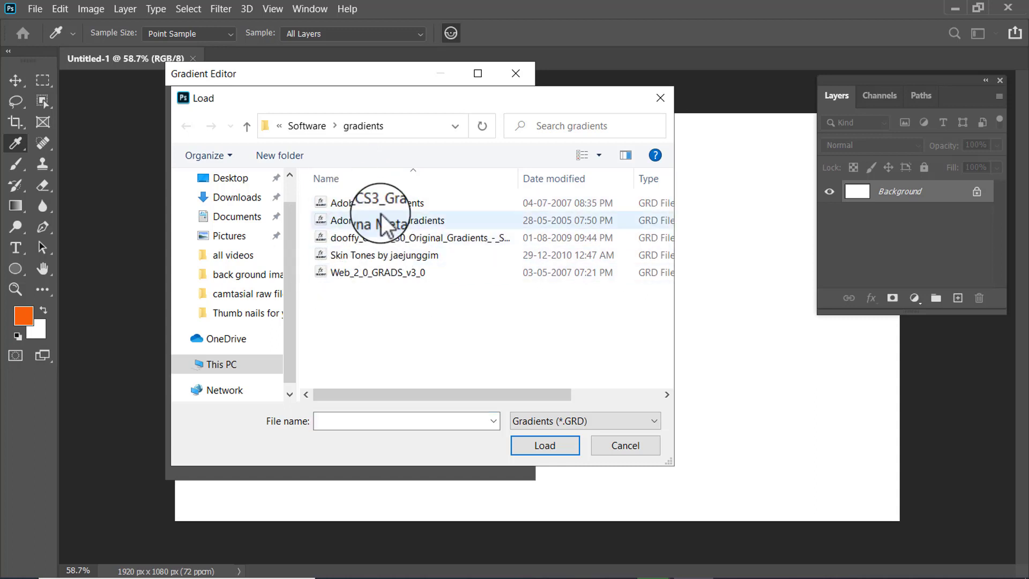
left_click(352, 203)
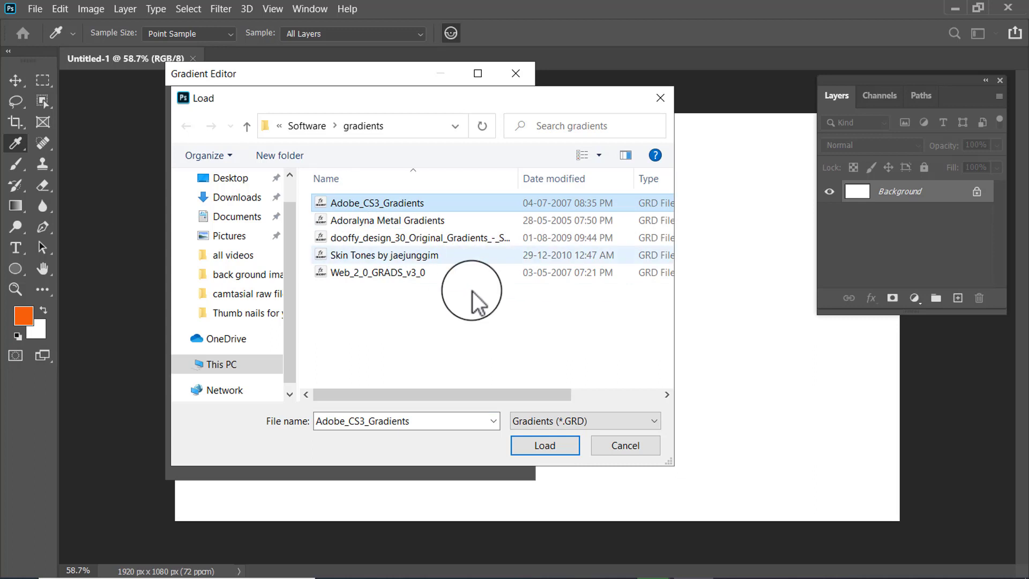
left_click(550, 447)
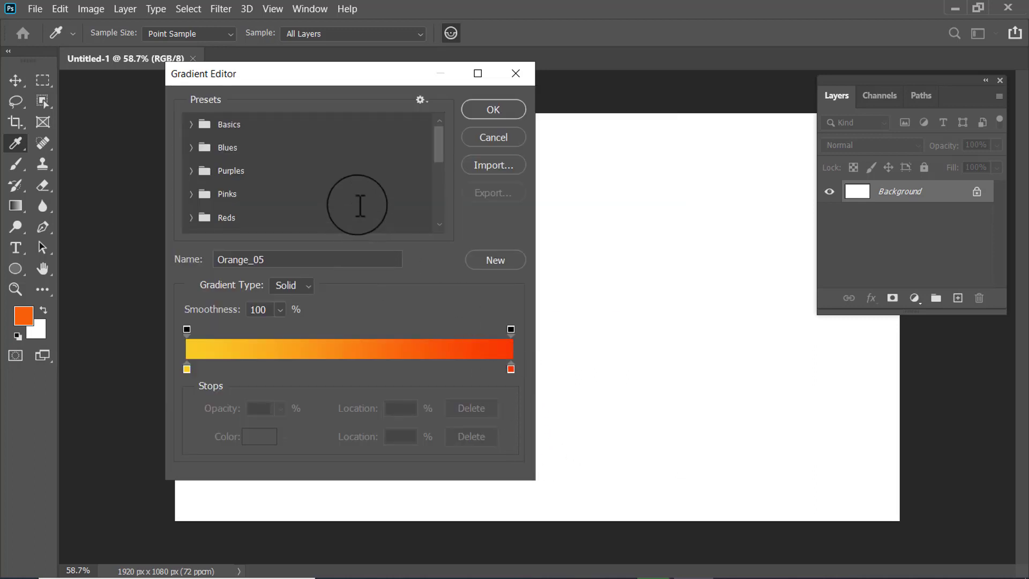
Import the Adoralyna Metal Gradients set into the Gradient Editor presets
left_click_drag(439, 139, 438, 221)
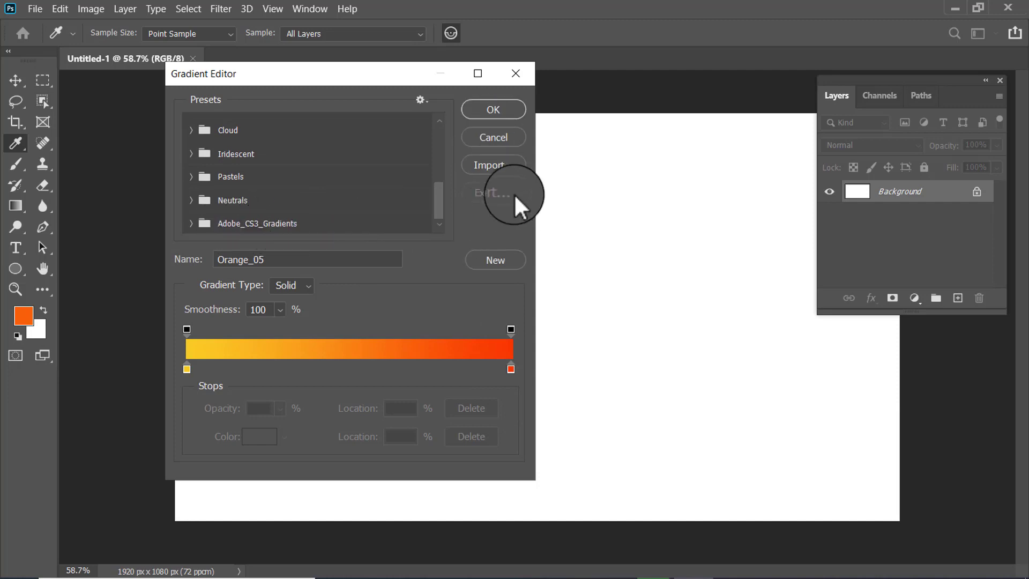
left_click(428, 100)
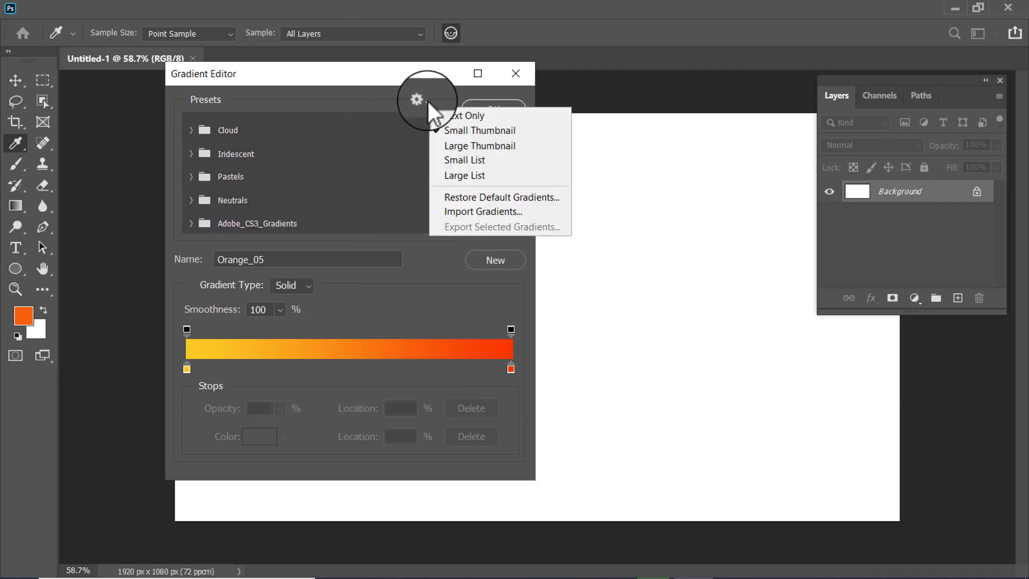
left_click(456, 209)
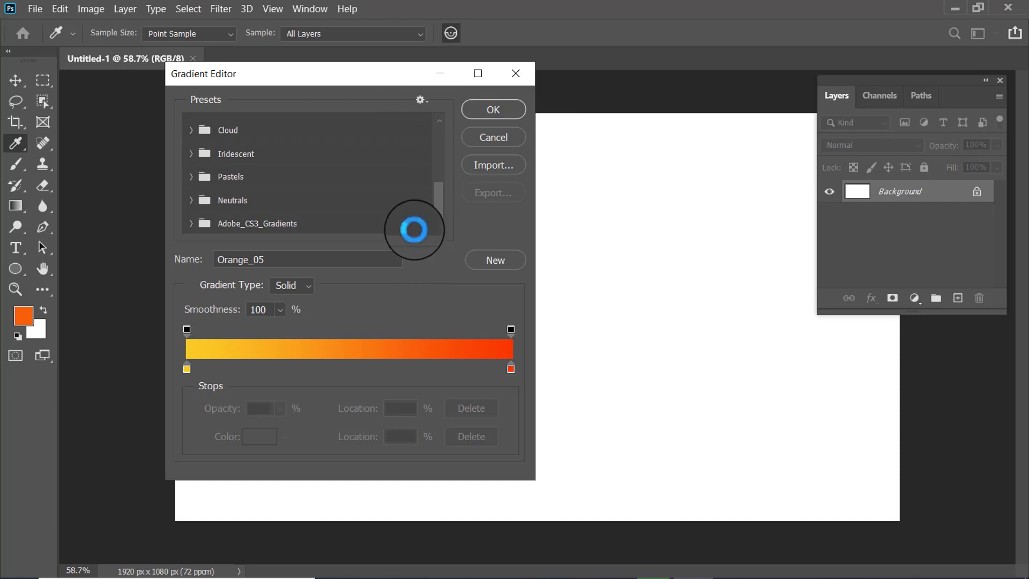
left_click(370, 220)
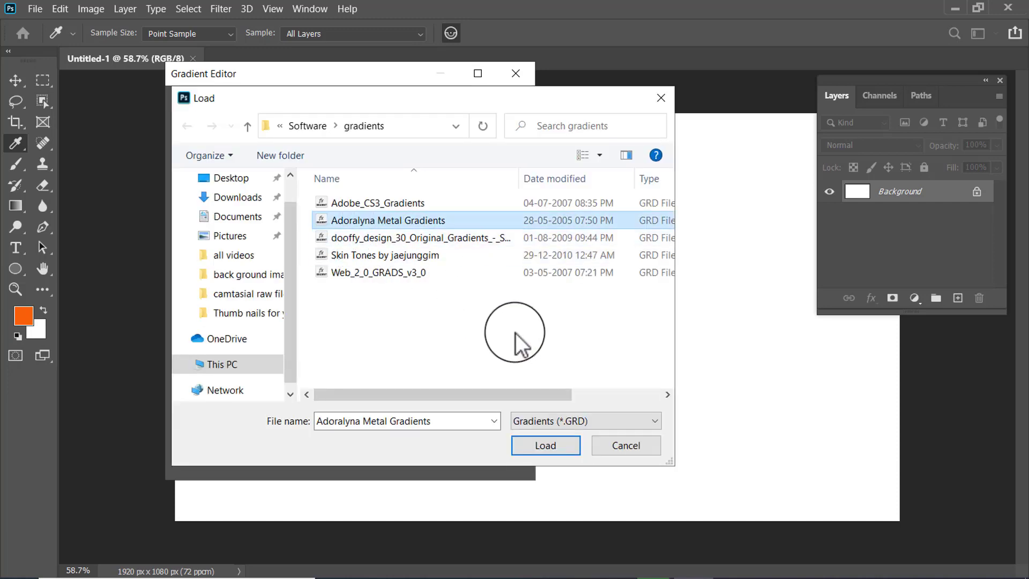
left_click(540, 445)
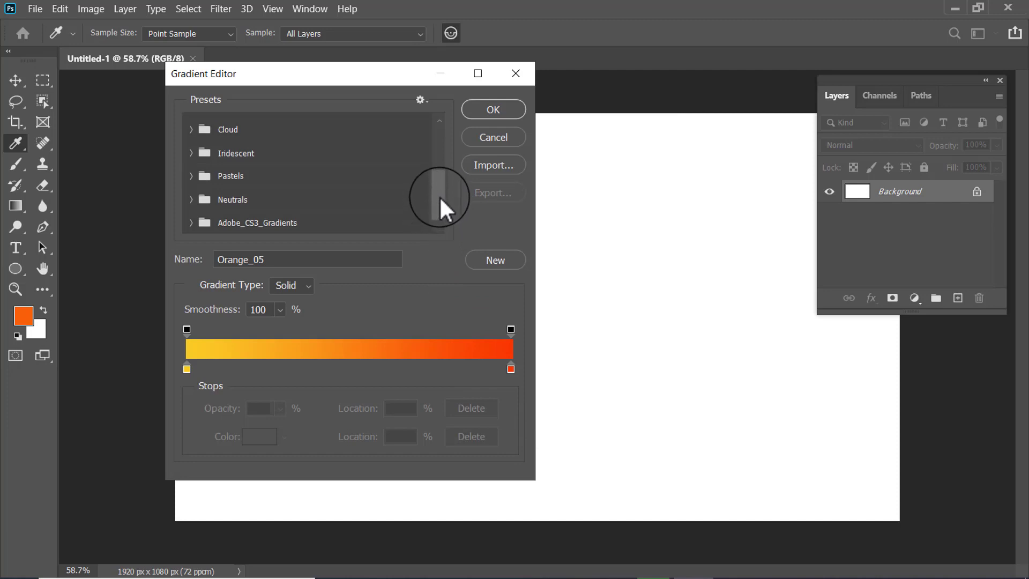
Import the dooffy_design gradient file into the presets as well
scroll(439, 196, "down", 1)
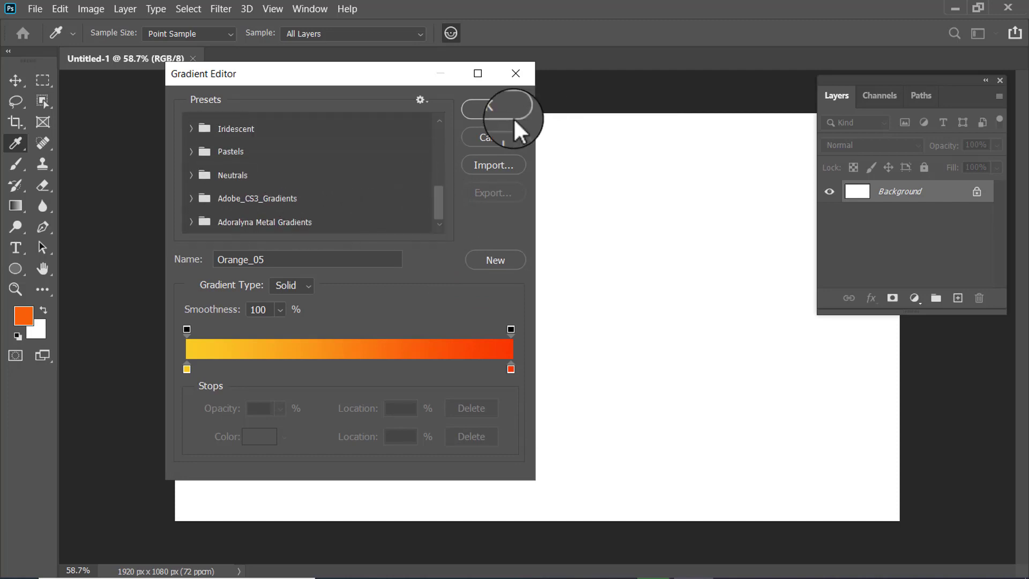
left_click(424, 98)
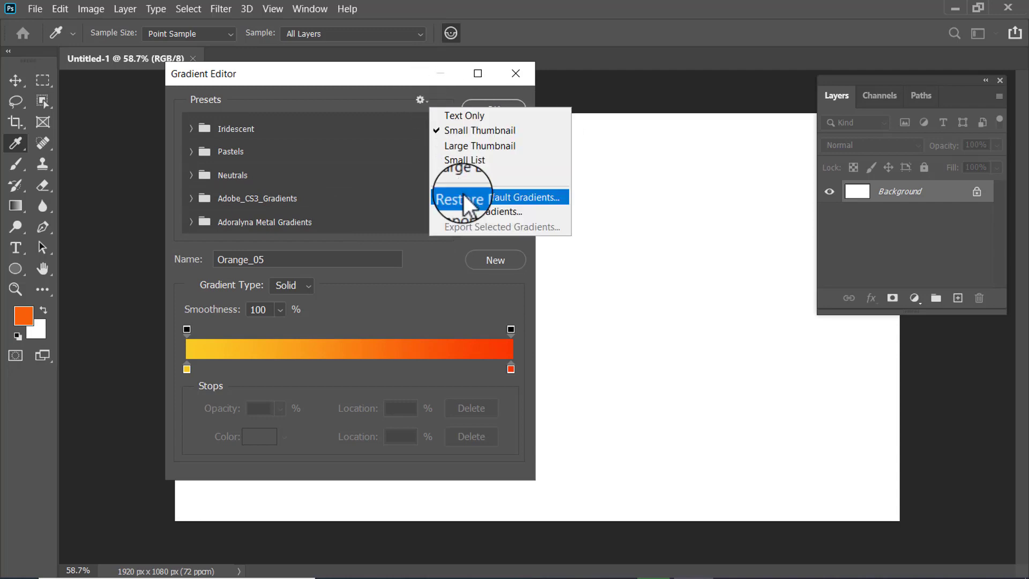
left_click(461, 209)
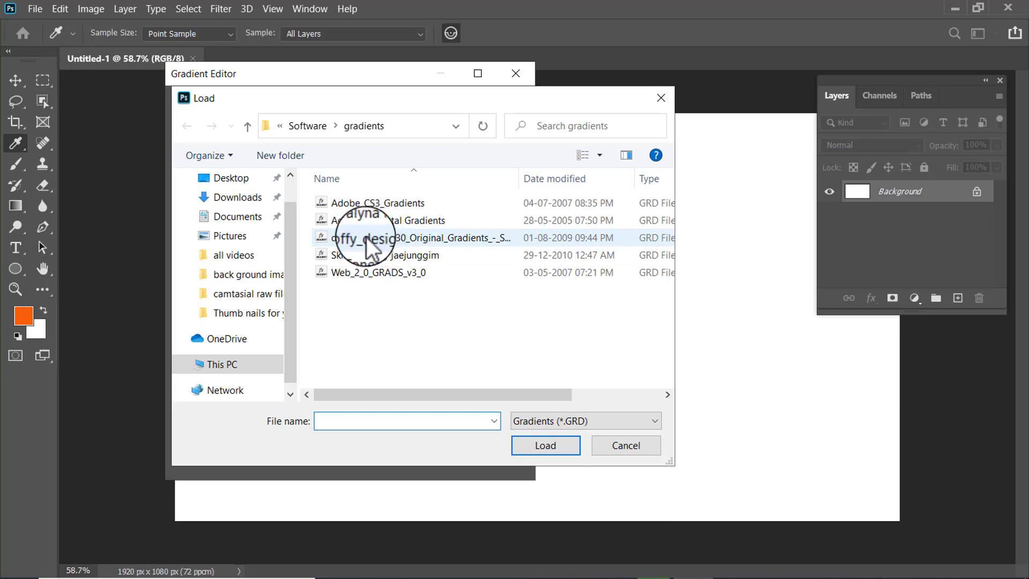
left_click(365, 237)
left_click(537, 443)
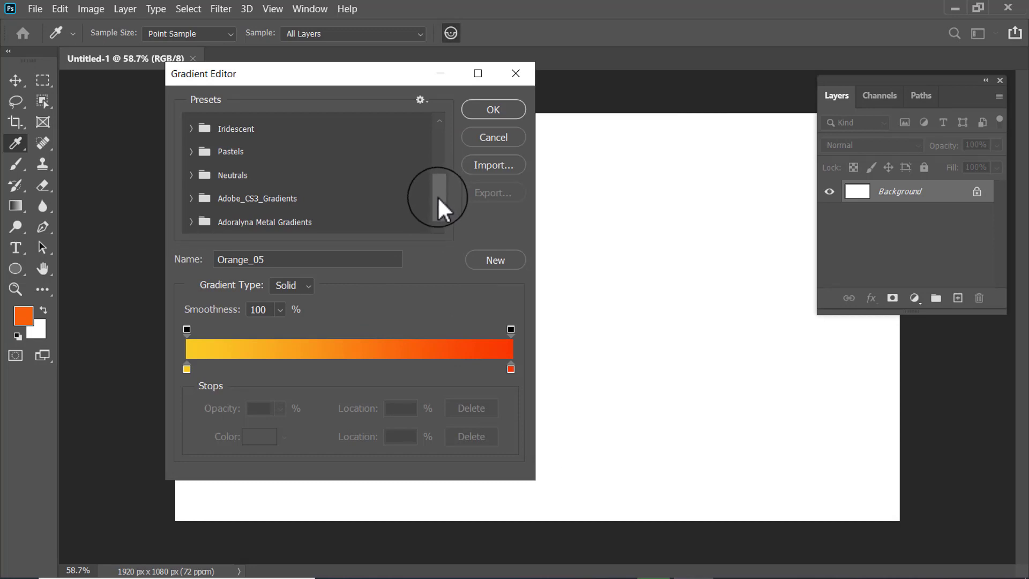
left_click_drag(437, 195, 443, 224)
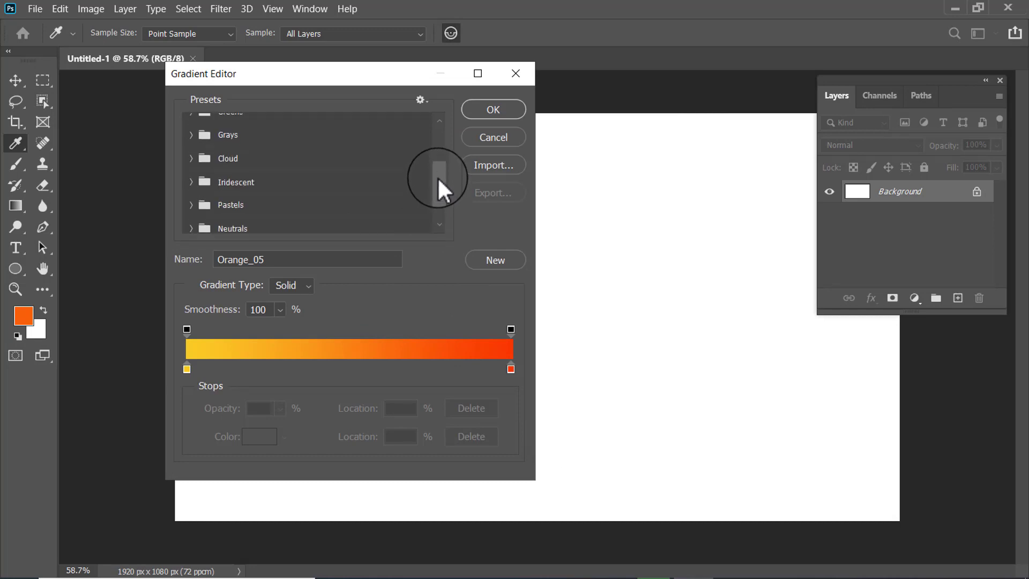
Import the Skin Tones by jaejunggim gradient set
left_click(422, 100)
left_click(459, 211)
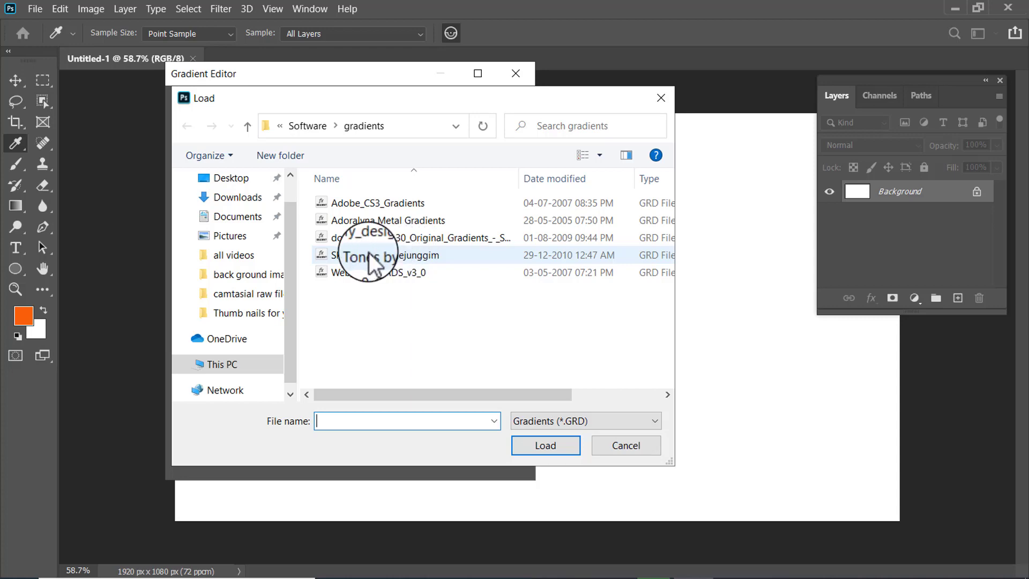
left_click(351, 255)
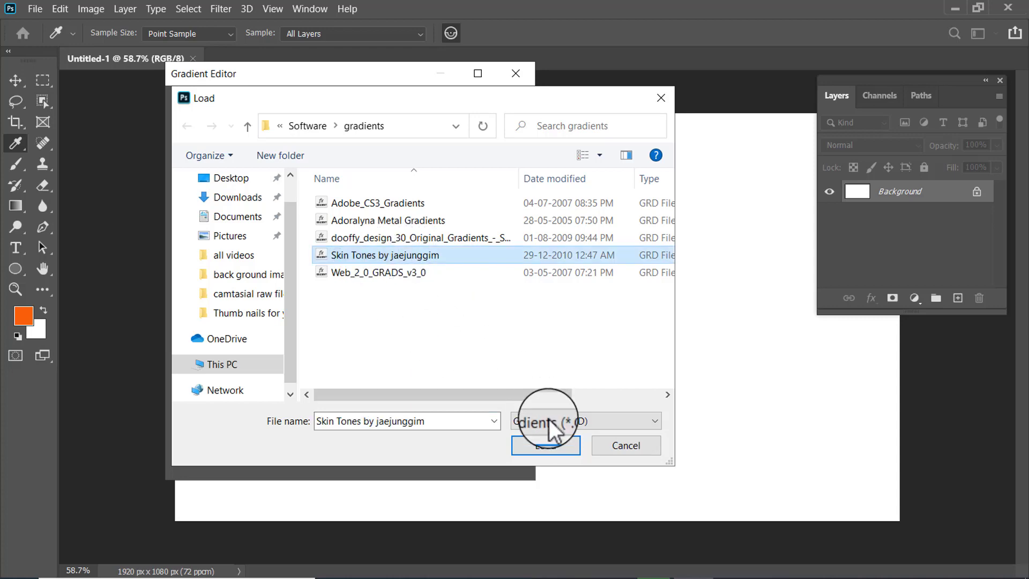
left_click(544, 443)
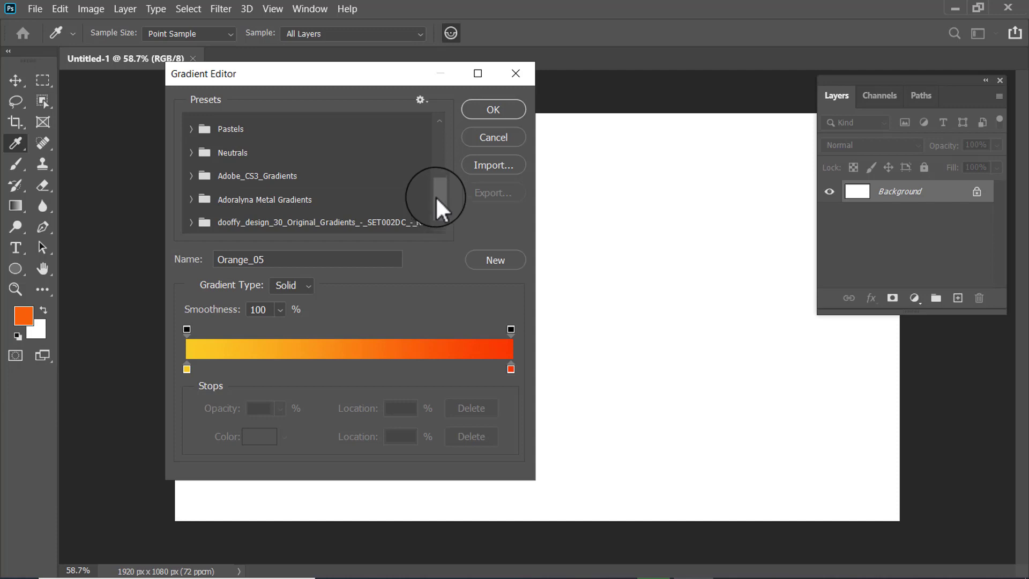
Import the Web_2_0_GRADS_v3_0 gradient set
left_click_drag(435, 195, 436, 214)
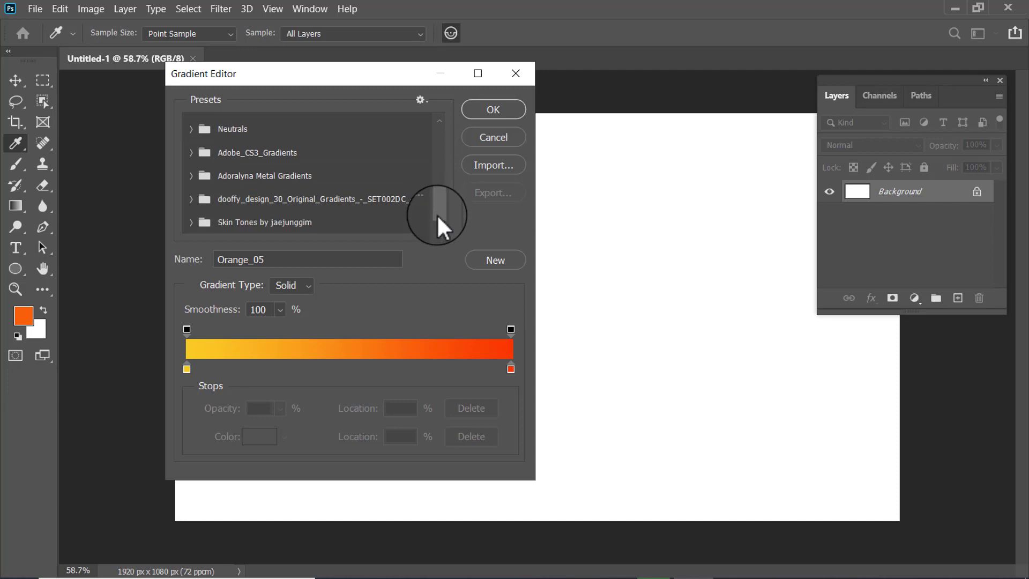
left_click(425, 100)
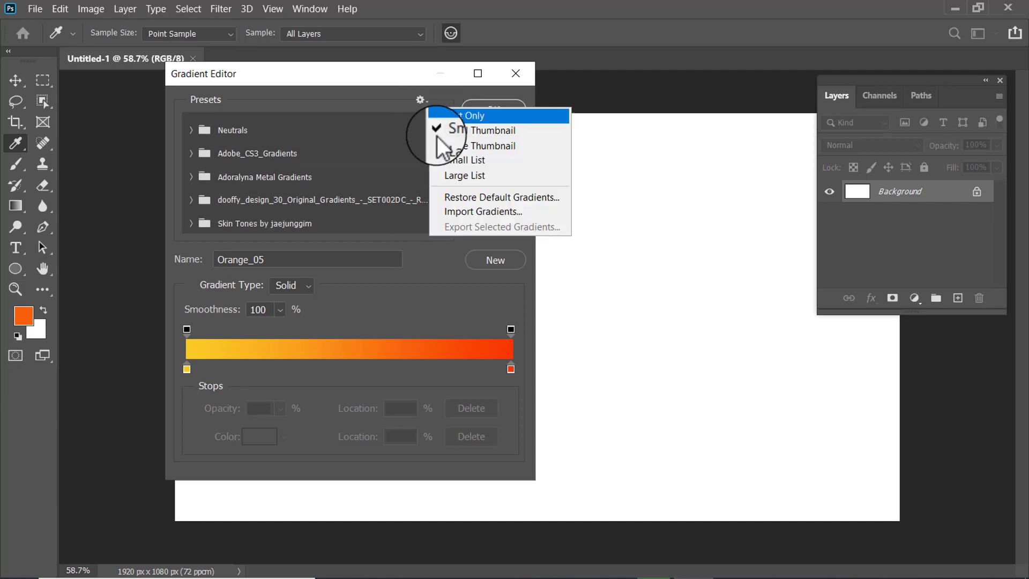
left_click(455, 211)
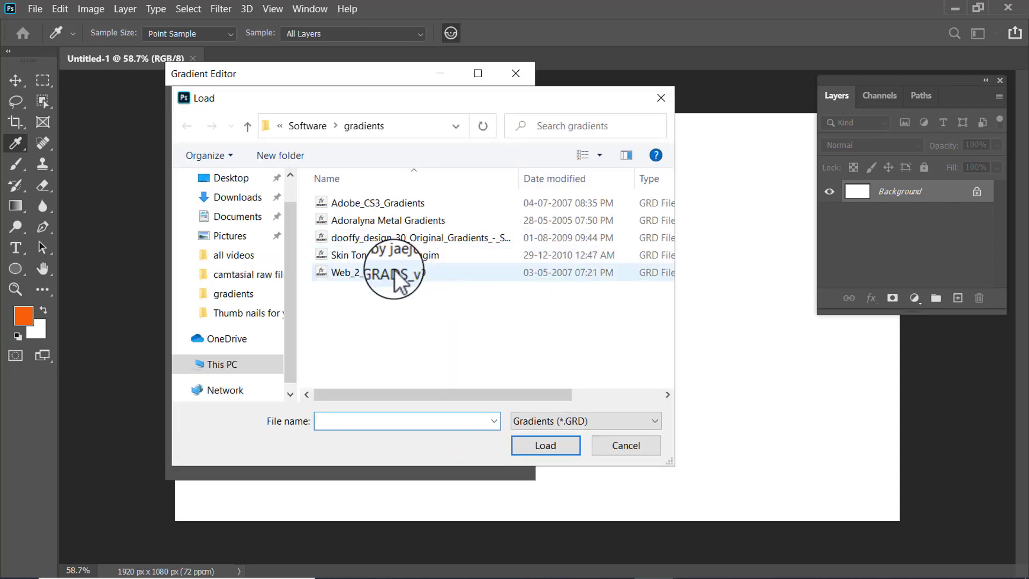
left_click(395, 270)
left_click(529, 442)
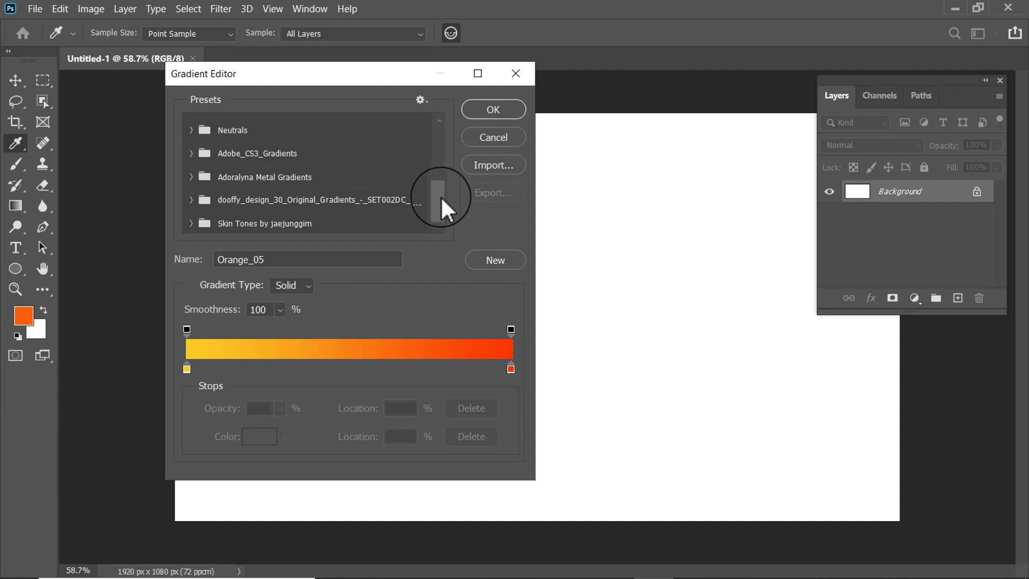
Choose the teal dooffy.com_gradients_random_set_017 swatch from the dooffy_design folder and confirm with OK
mouse_move(440, 197)
left_mouse_down()
mouse_move(440, 210)
mouse_move(440, 199)
left_mouse_up()
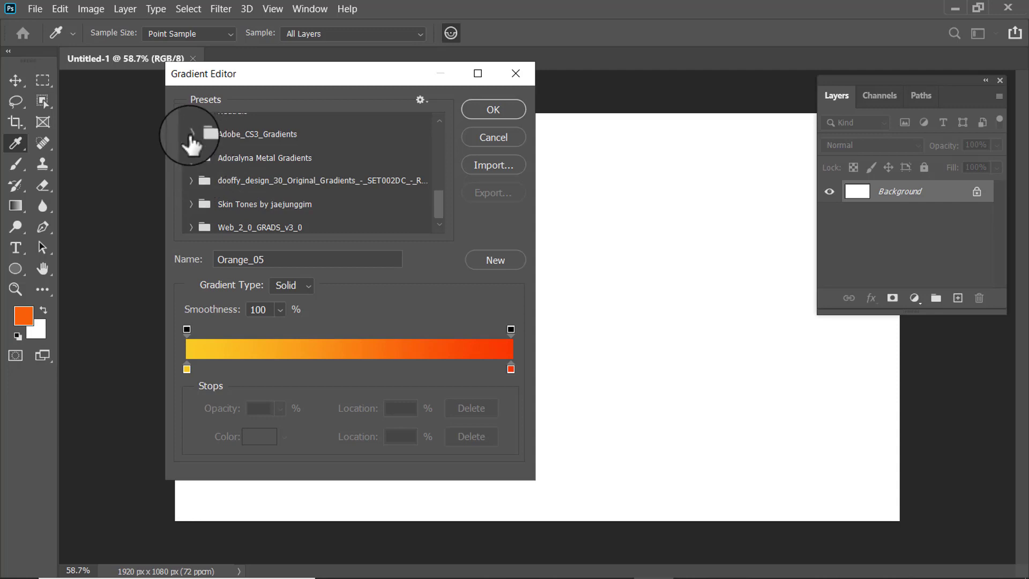
left_click(191, 181)
scroll(332, 206, "down", 1)
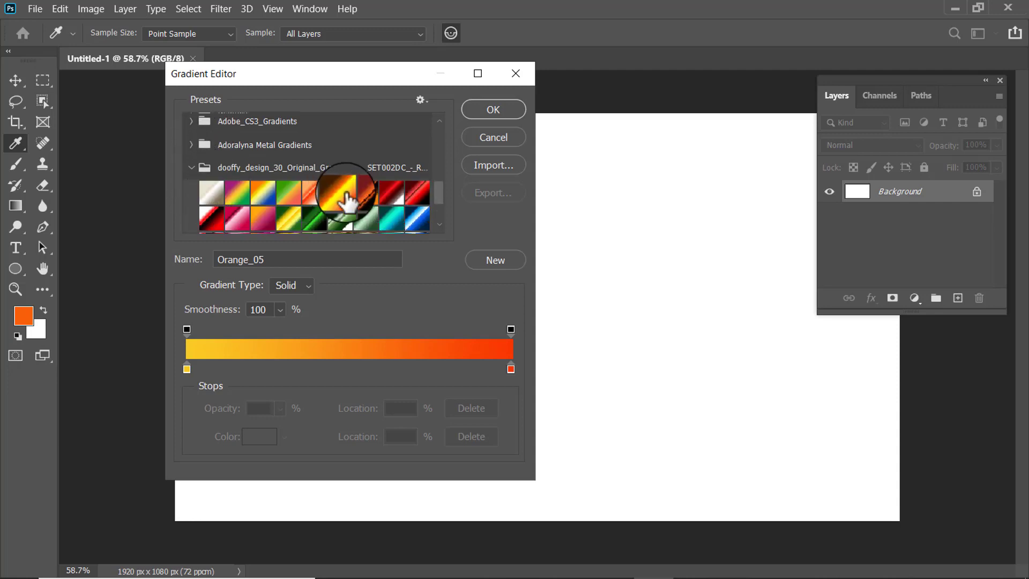
scroll(342, 201, "down", 1)
scroll(370, 198, "down", 1)
left_click(390, 177)
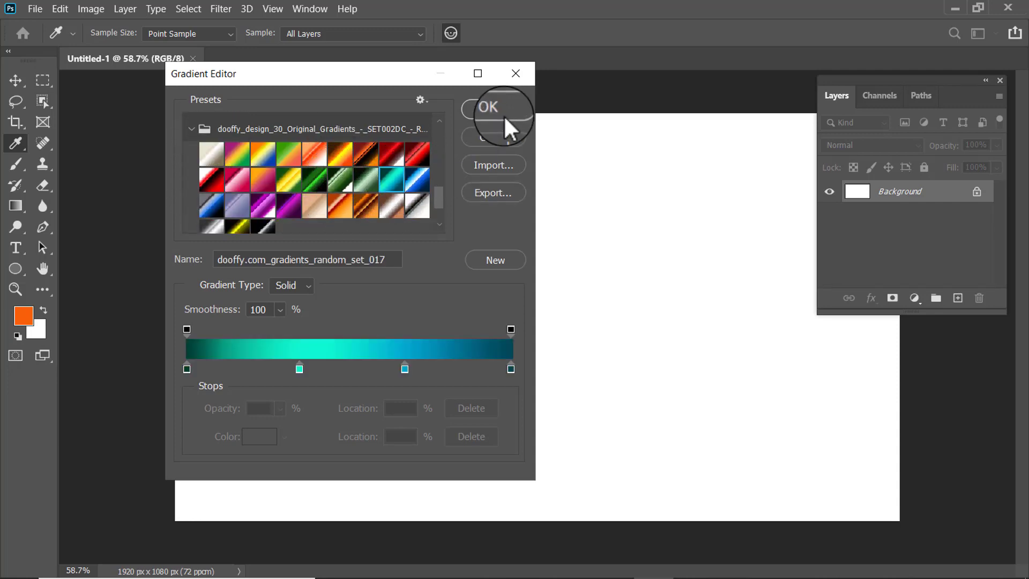
left_click(491, 105)
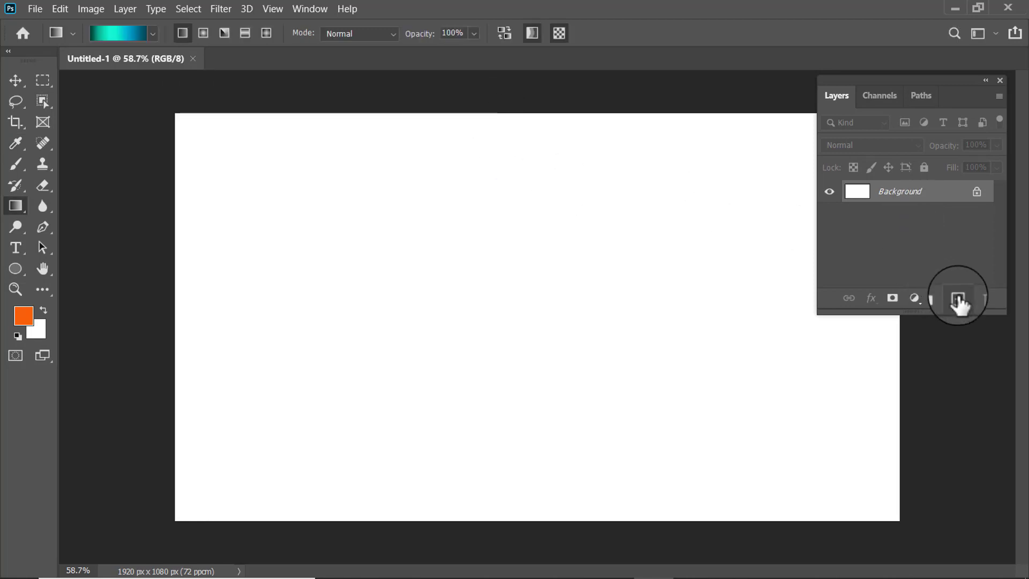
Add Layer 1 and draw the teal gradient diagonally across the whole canvas
left_click(958, 298)
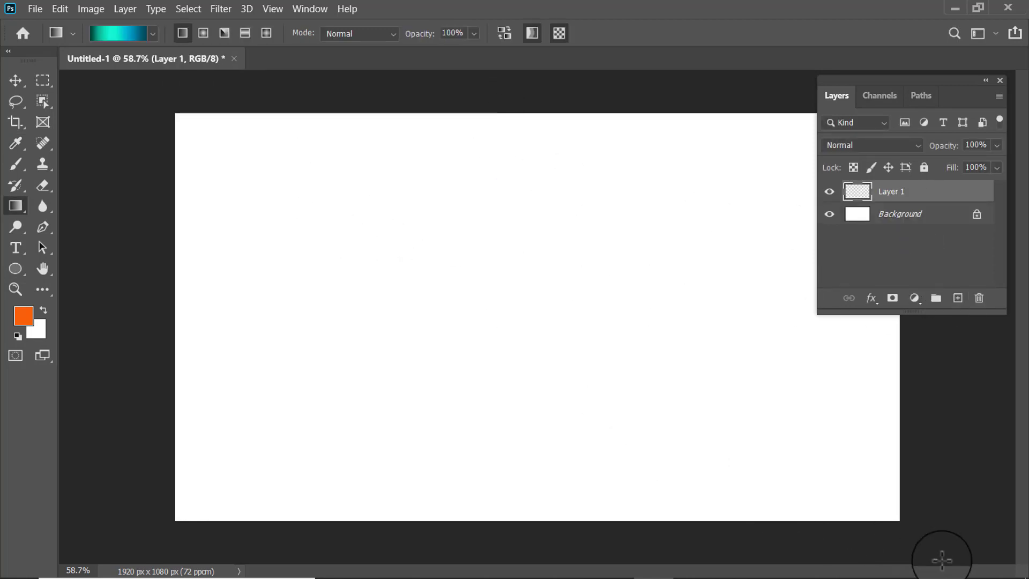
left_click_drag(352, 225, 942, 552)
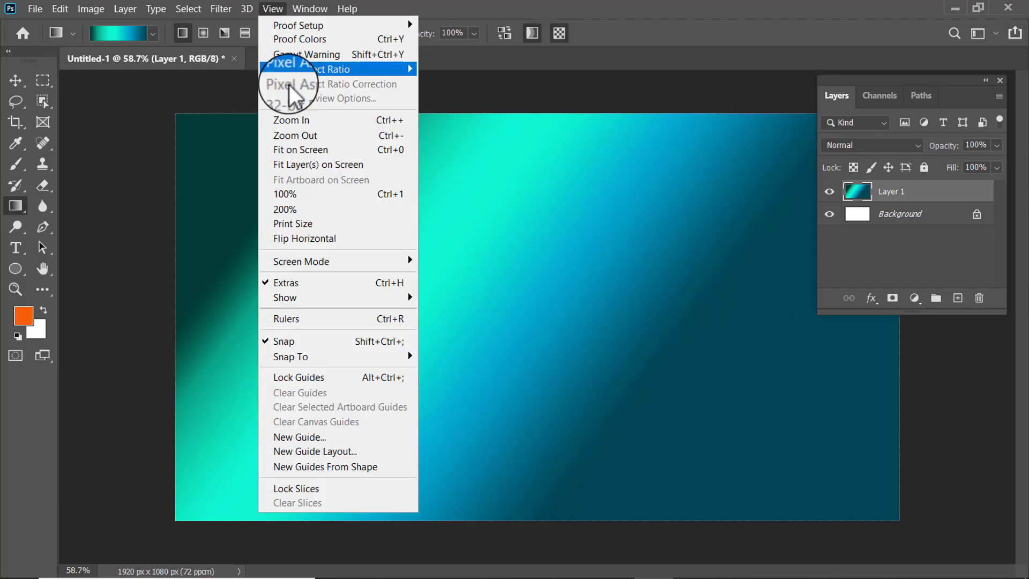
left_click(293, 150)
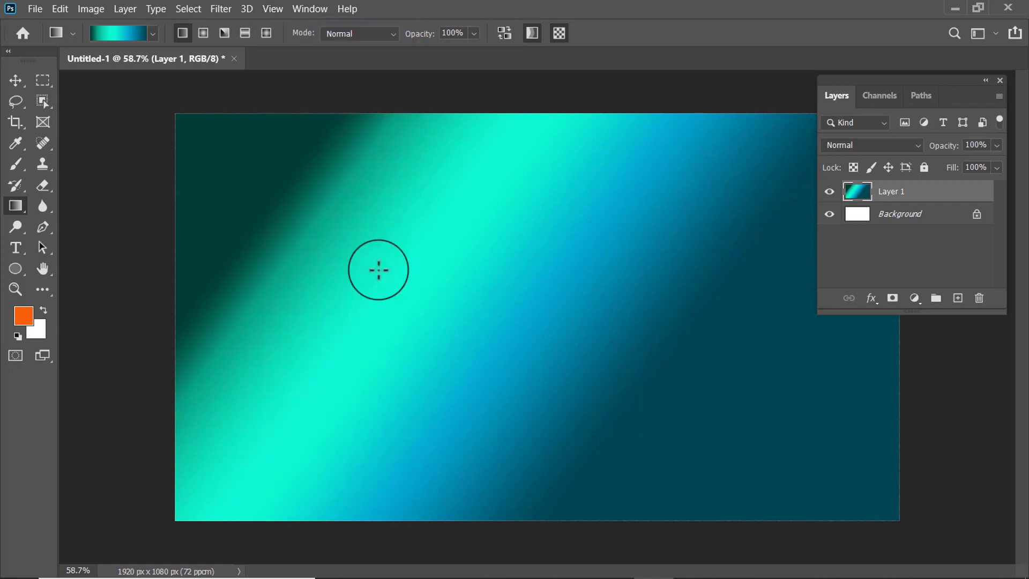